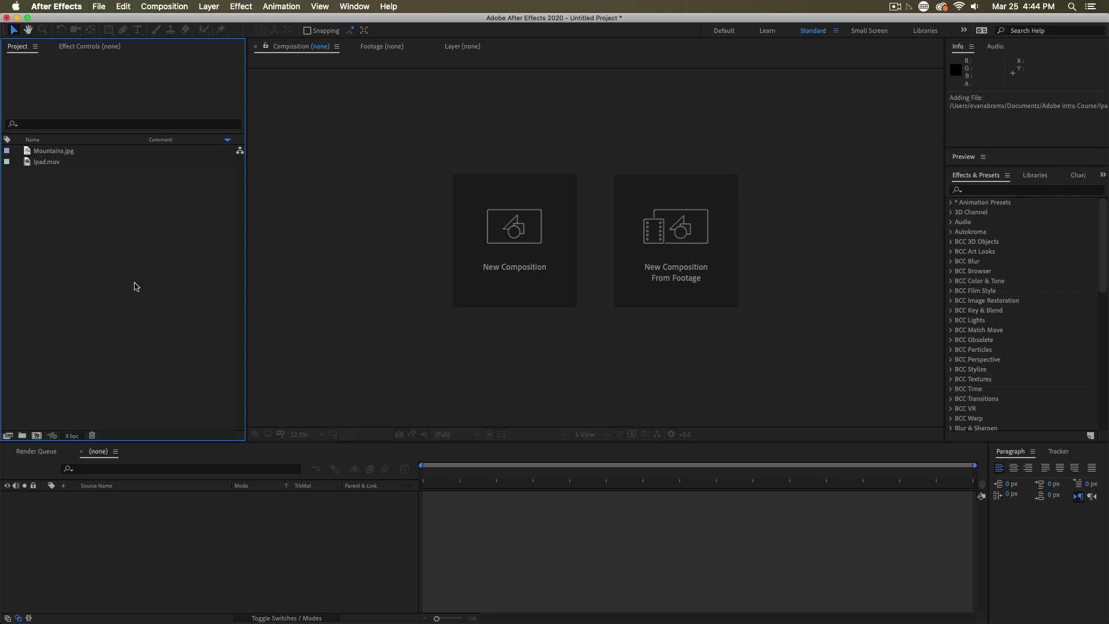
- Start a new composition, Comp 1, with HDTV 1080 24 settings: 1920×1080, 24 fps, 5 seconds
mouse_move(69, 208)
left_mouse_down()
mouse_move(49, 162)
mouse_move(64, 212)
left_mouse_up()
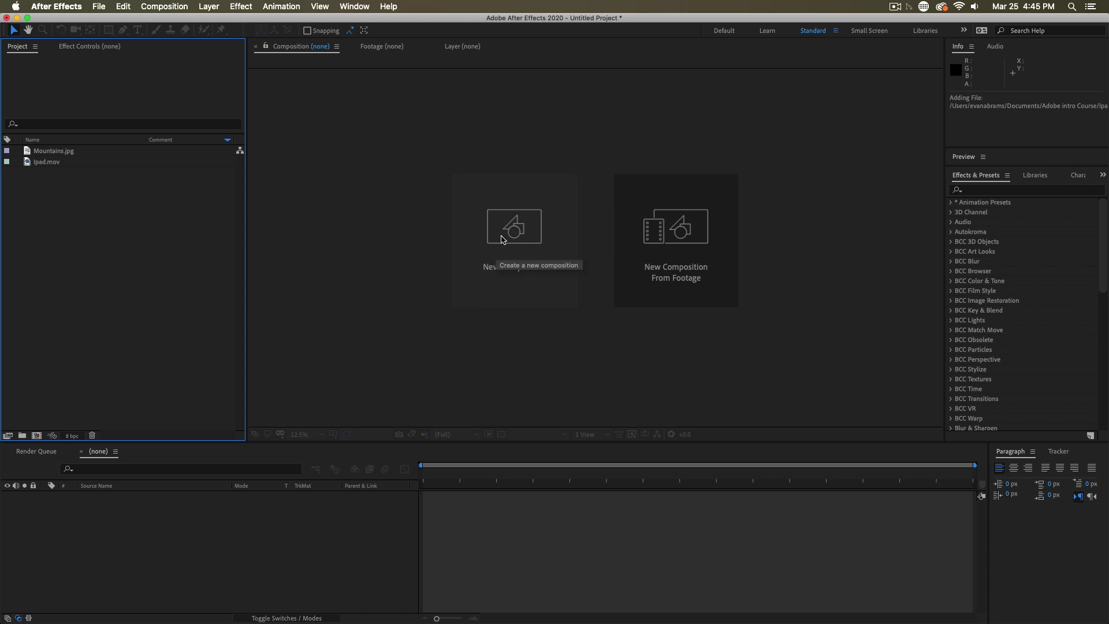
left_click(165, 5)
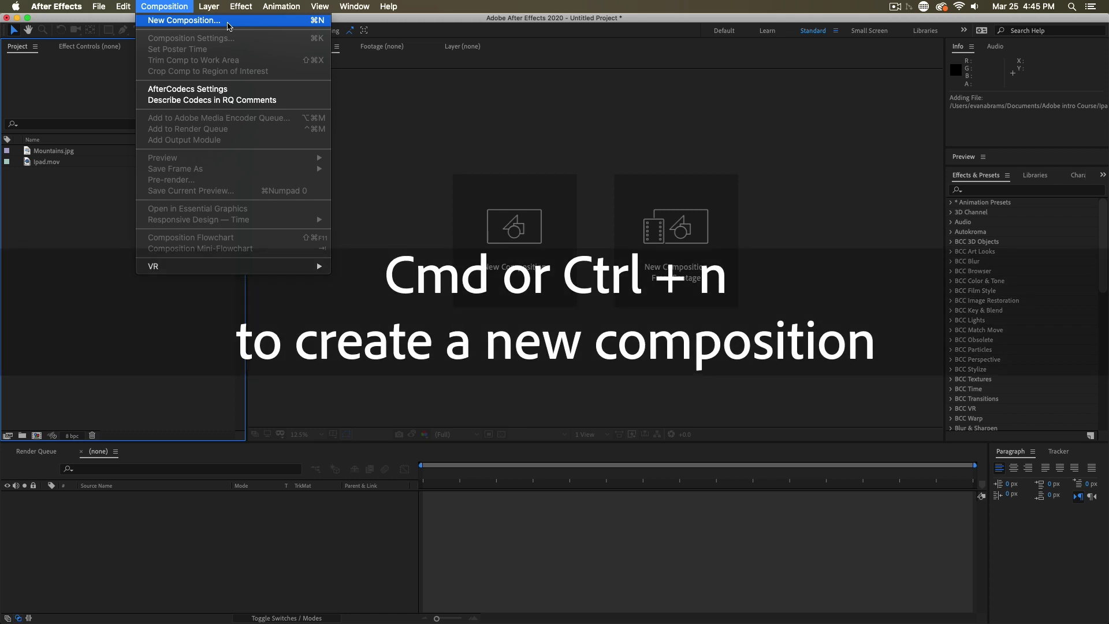
left_click(402, 346)
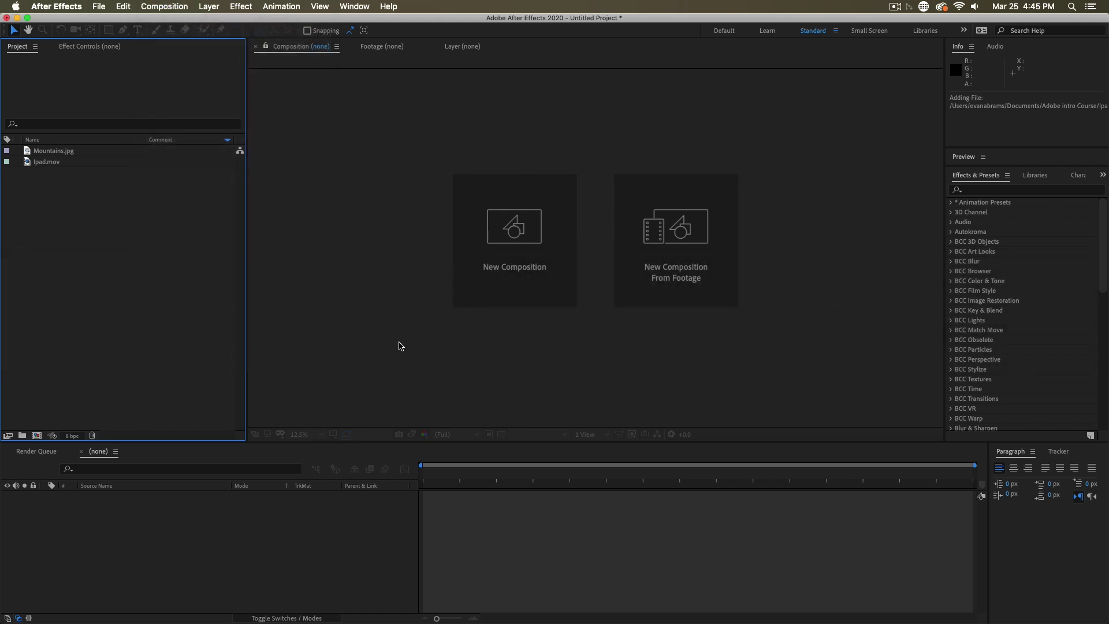
left_click(520, 266)
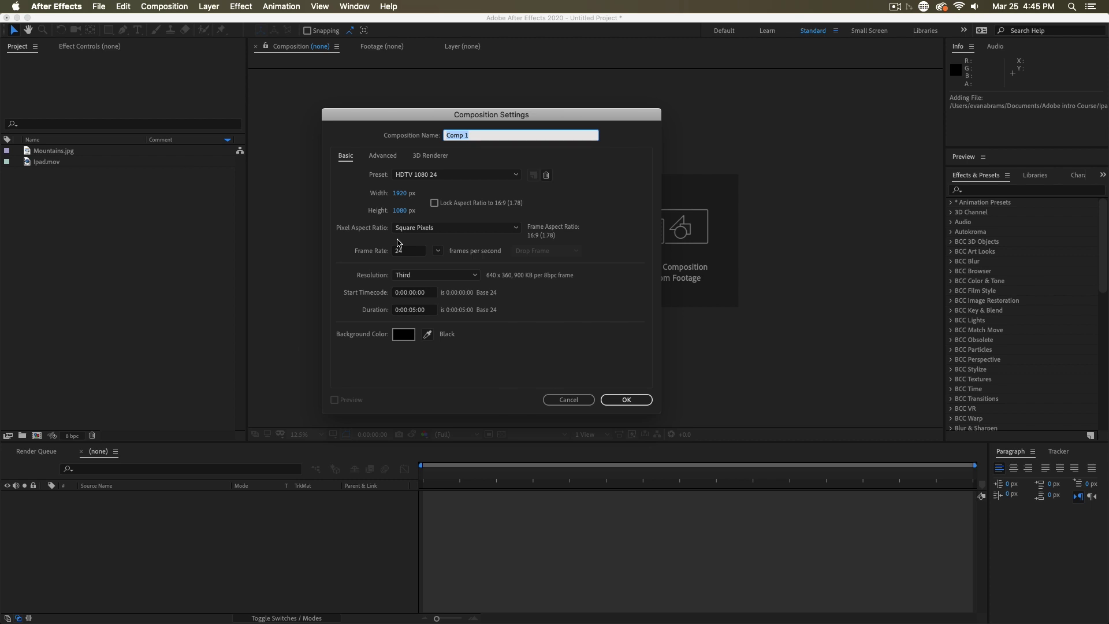
left_click(423, 230)
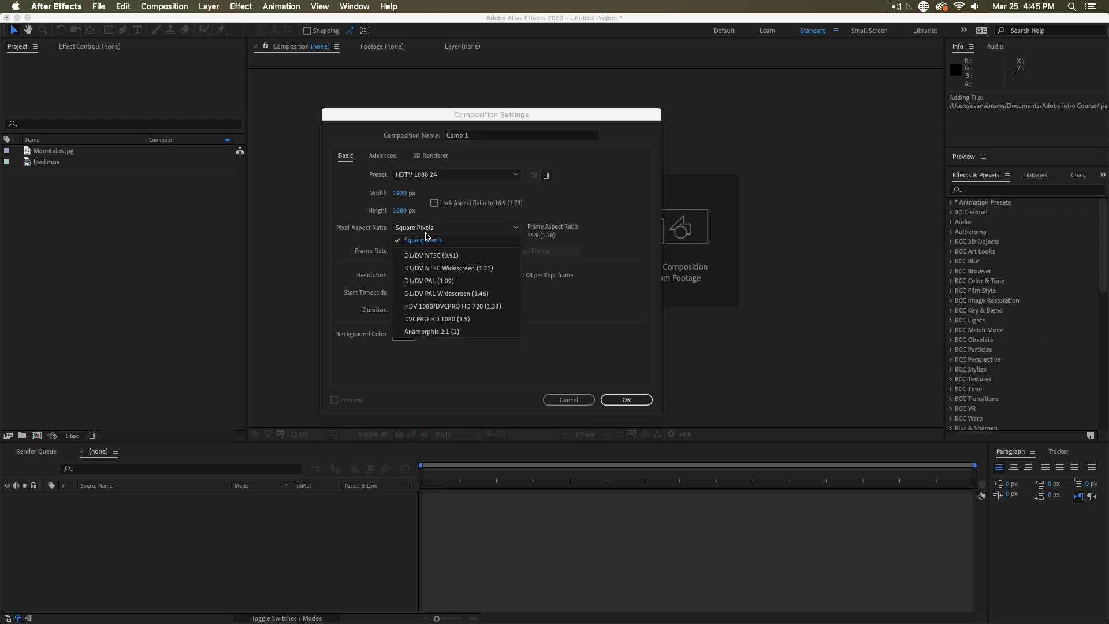
left_click(474, 229)
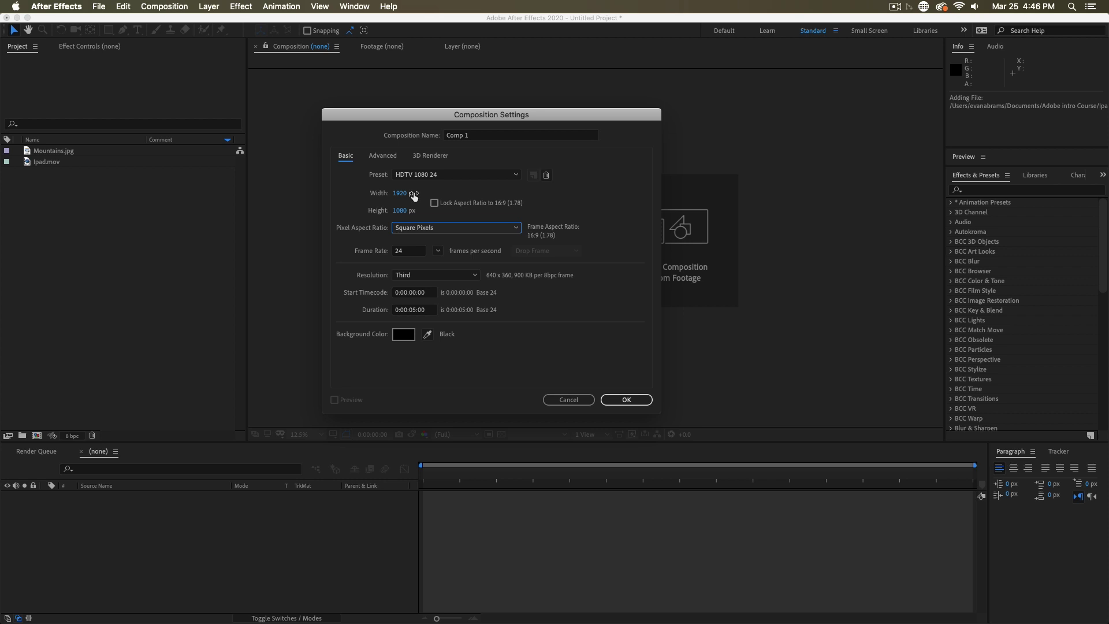
left_click(472, 136)
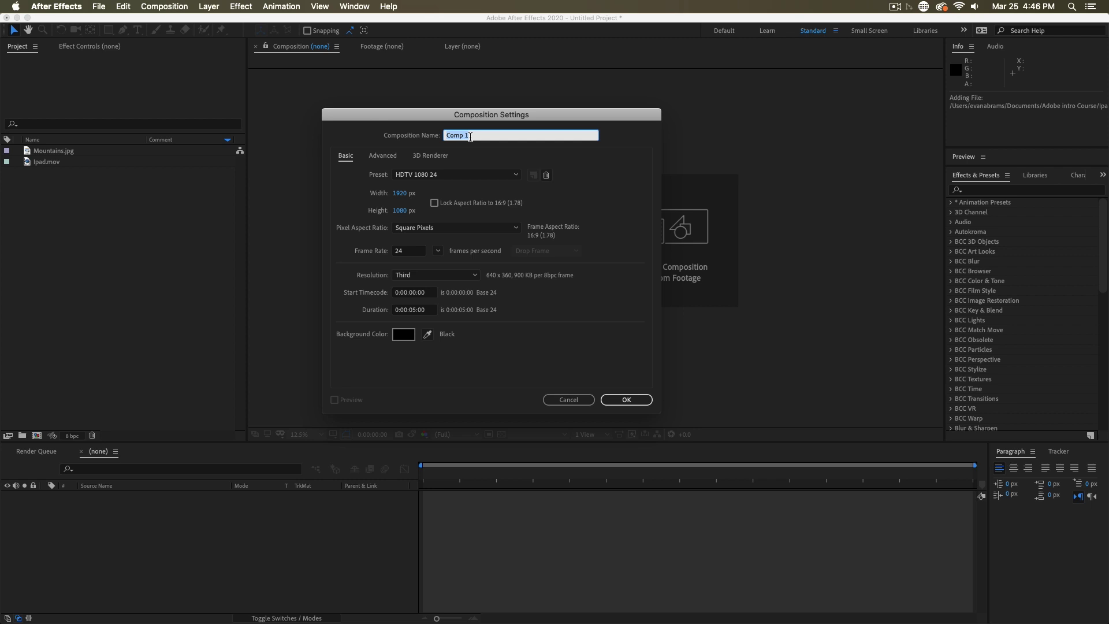
- Keep the name Comp 1, set Resolution to Full, and create the composition
left_click(491, 318)
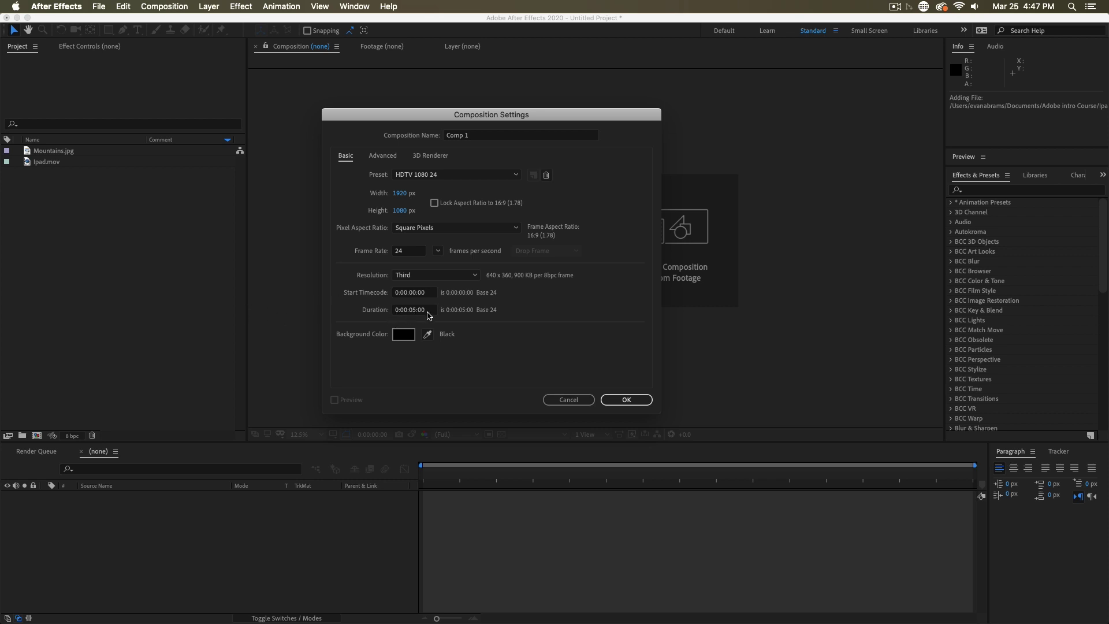
left_click(417, 274)
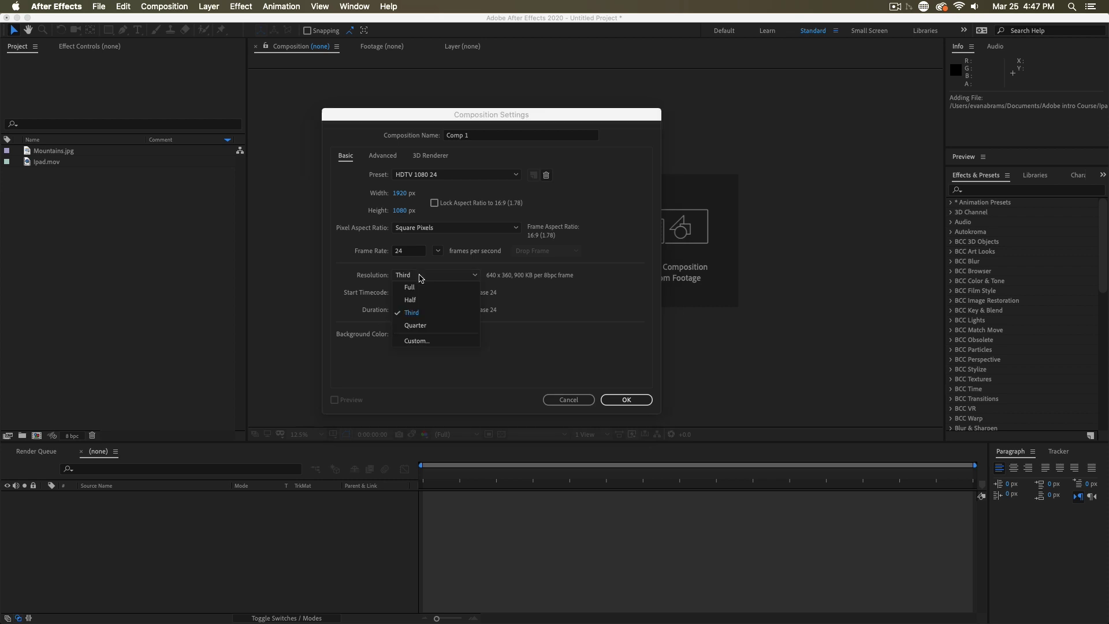
left_click(436, 292)
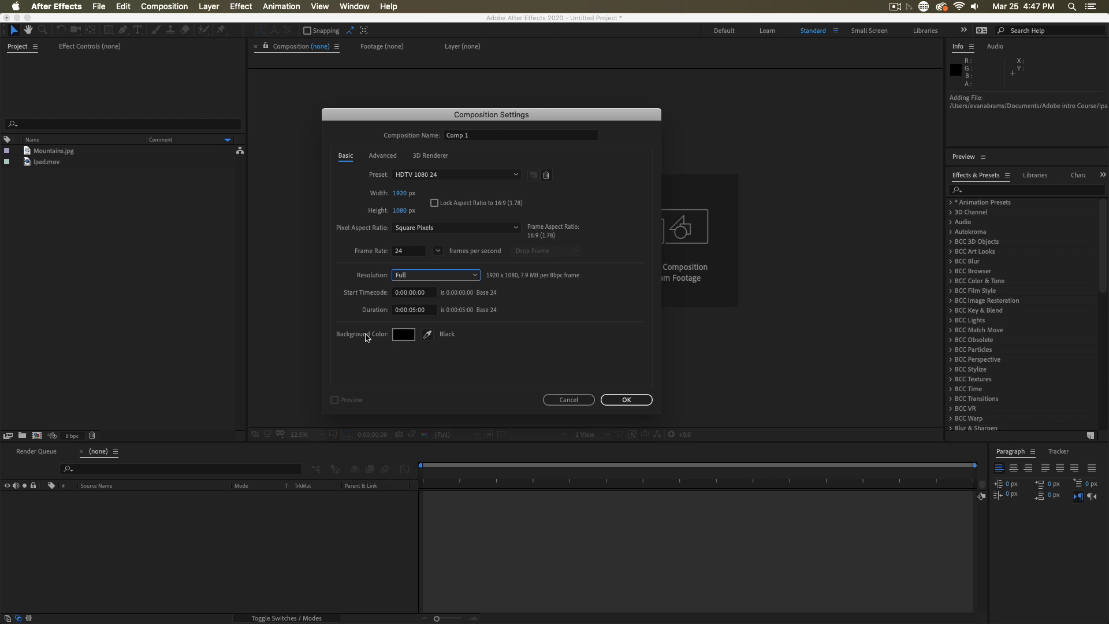
left_click(627, 399)
key("period")
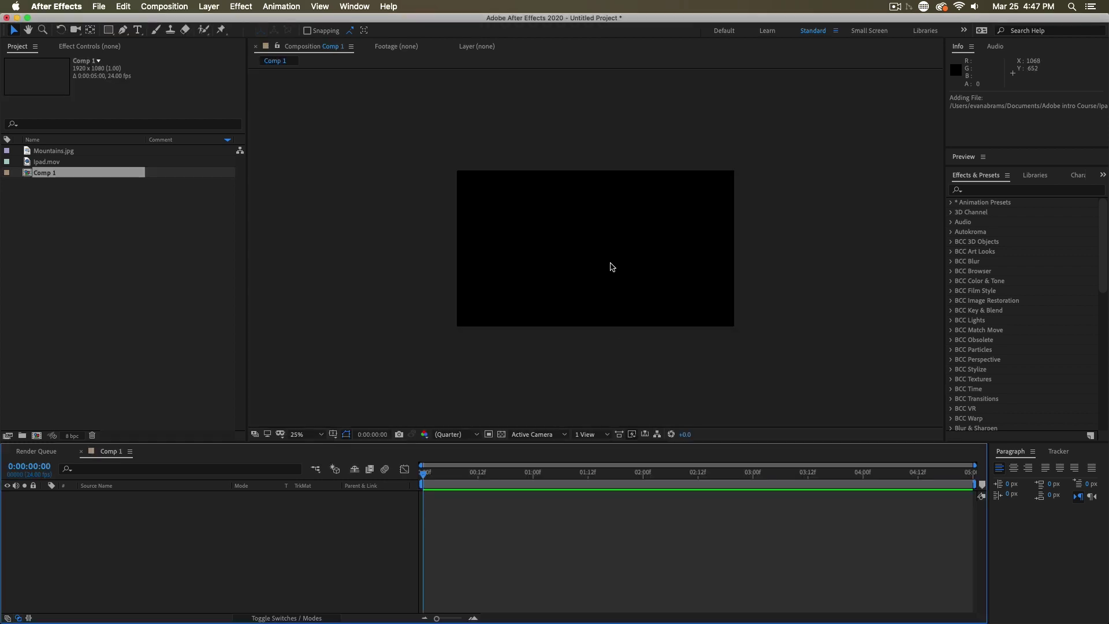
key("period")
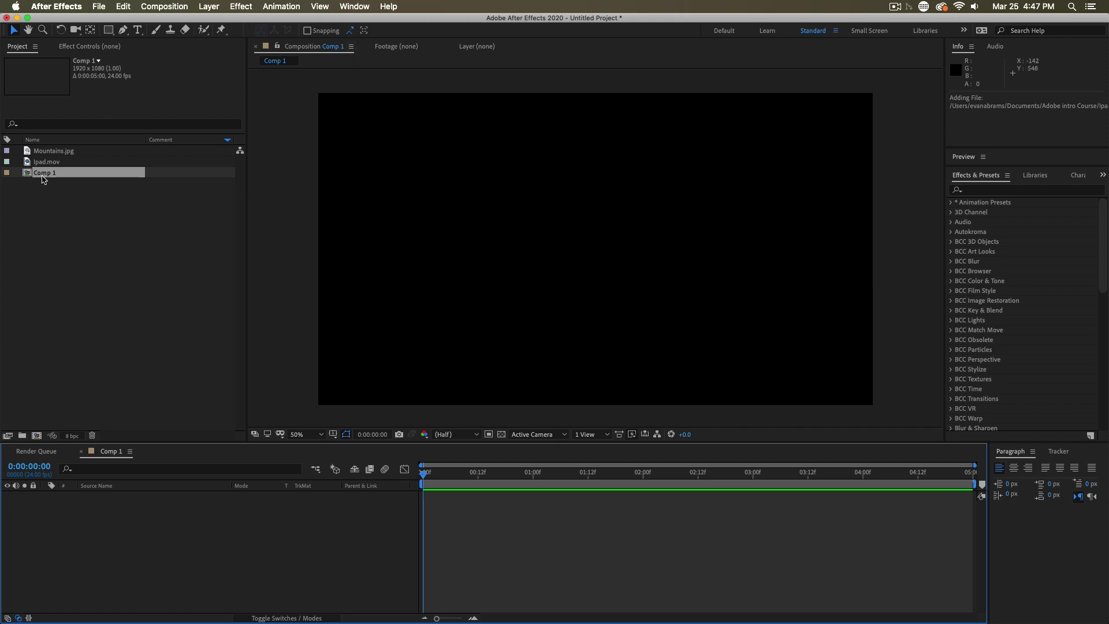
right_click(53, 172)
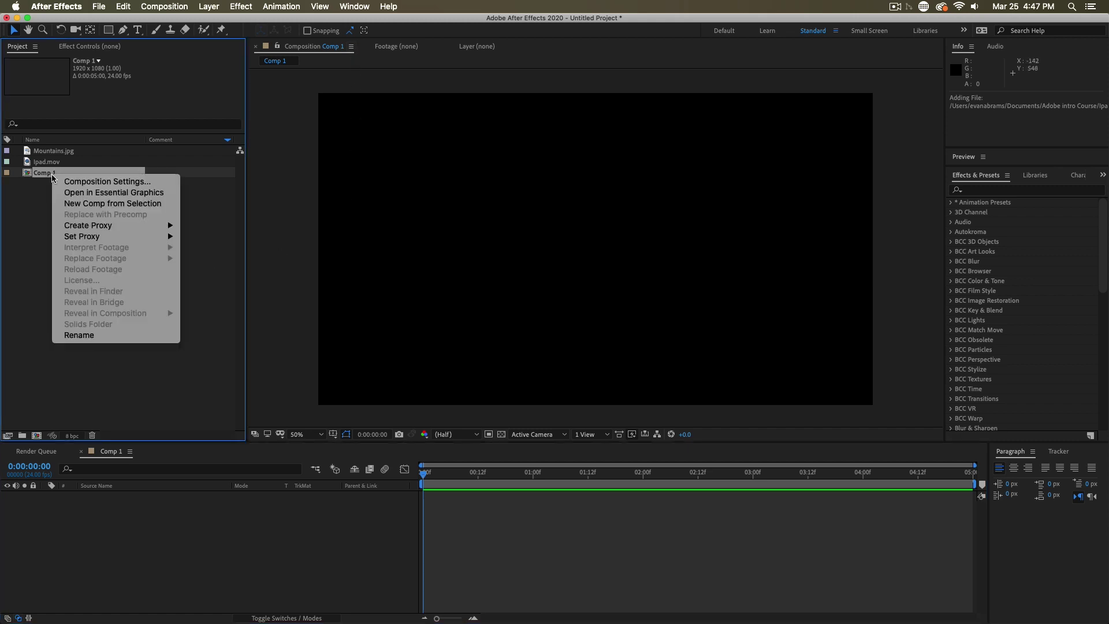
left_click(102, 170)
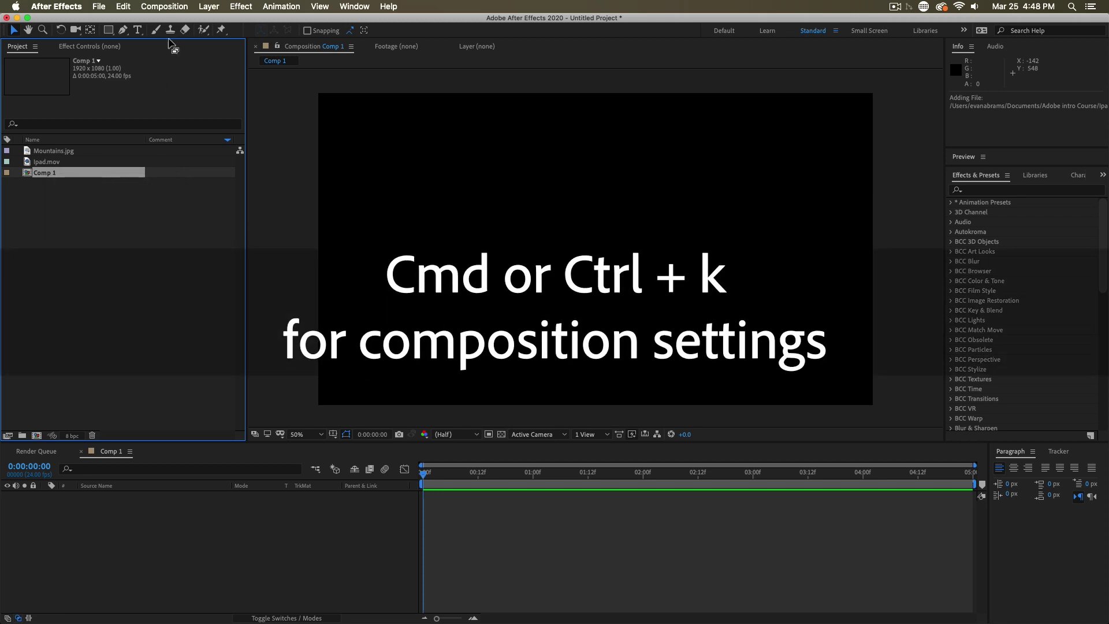
left_click(173, 7)
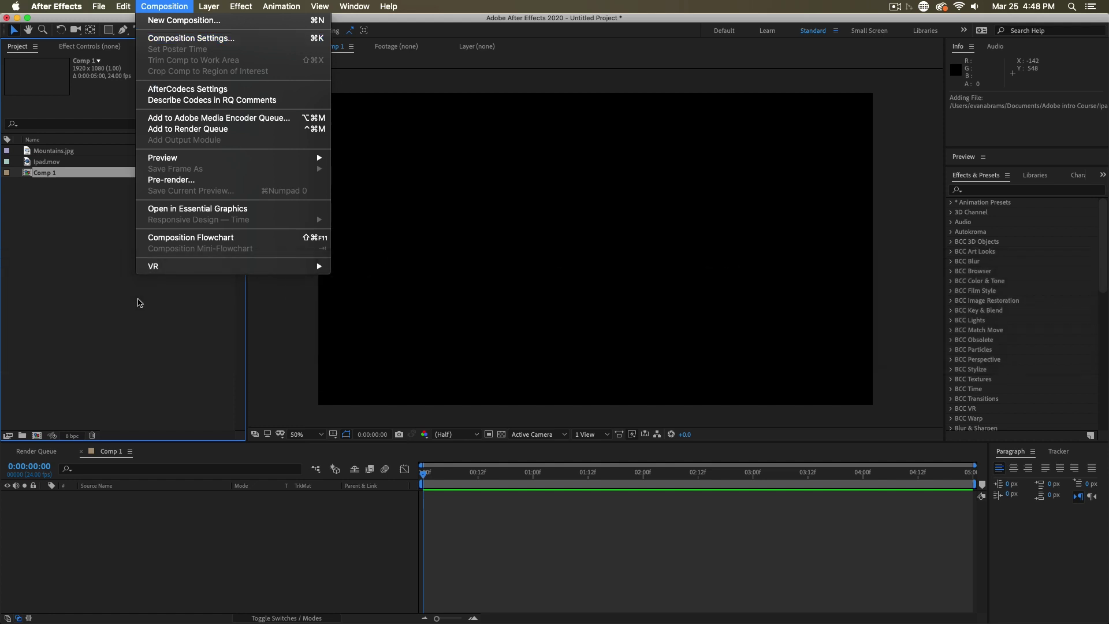
left_click(147, 290)
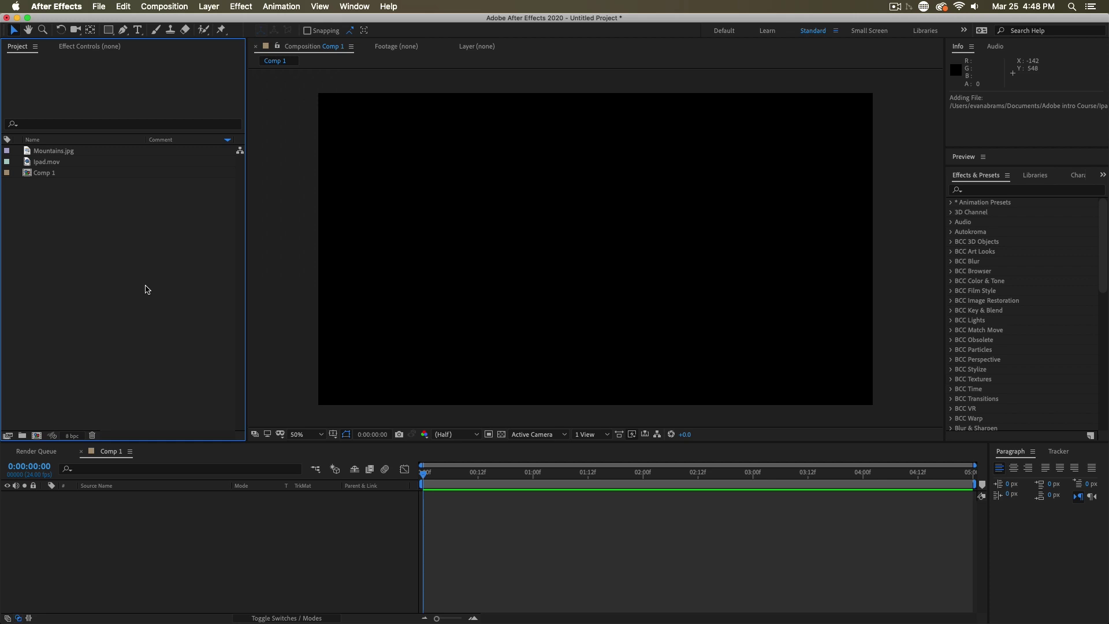
left_click(64, 162)
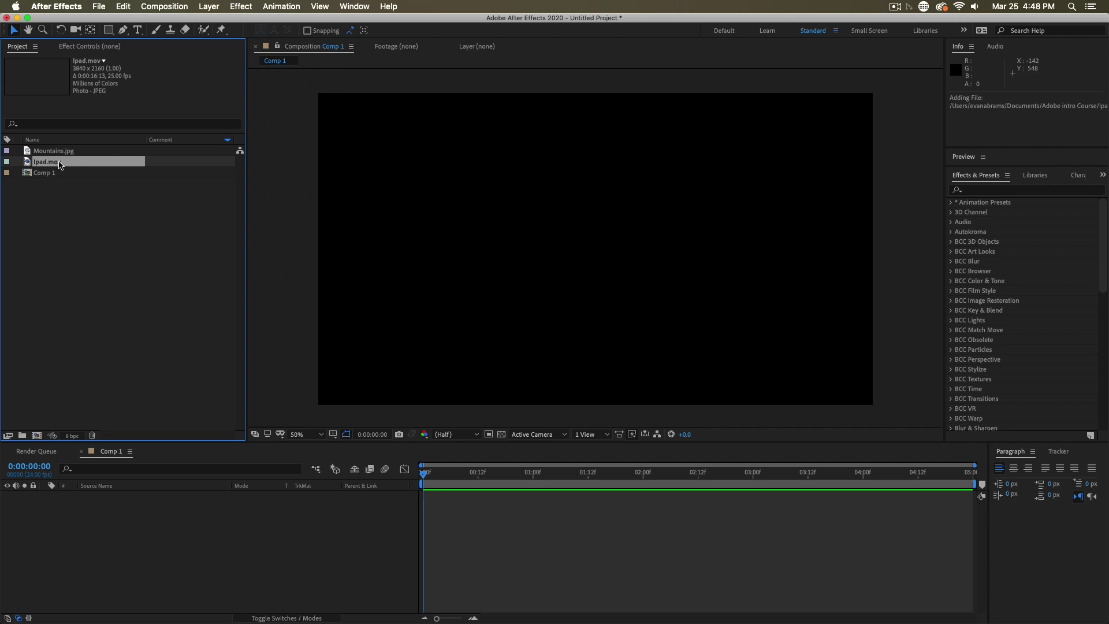
- Create separate Ipad and Mountains compositions from Ipad.mov and Mountains.jpg
left_click_drag(60, 165, 37, 436)
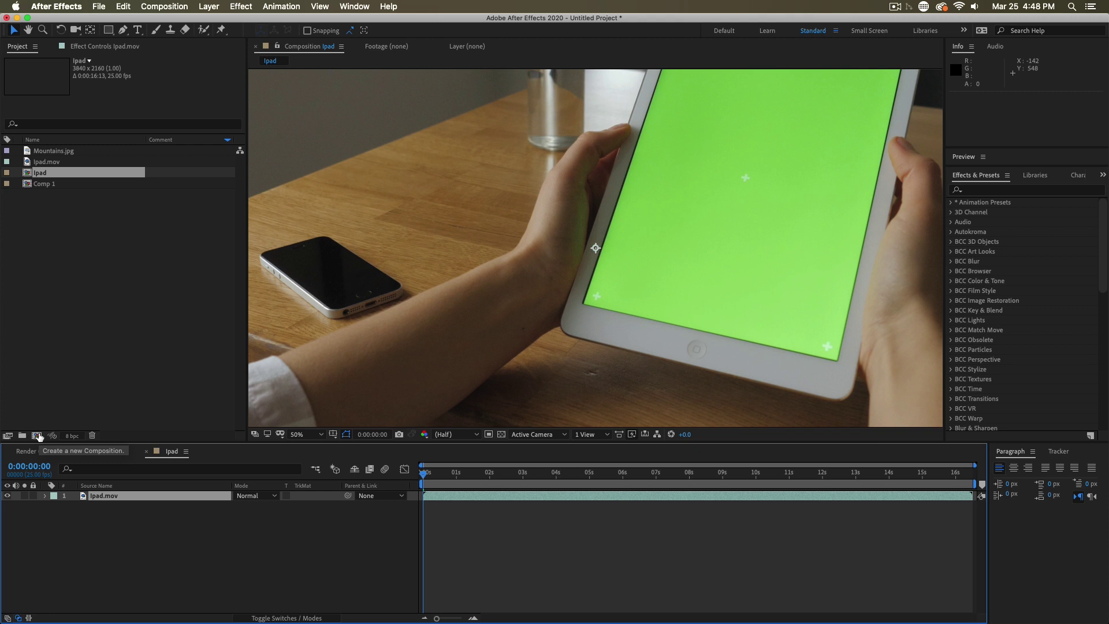
key("comma")
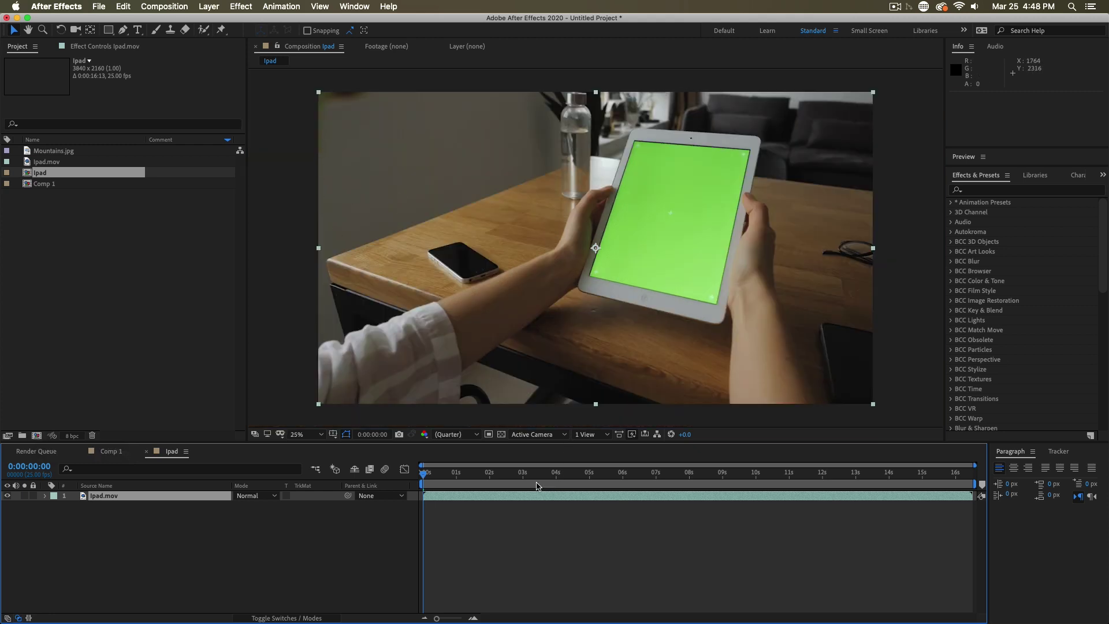
left_click(160, 216)
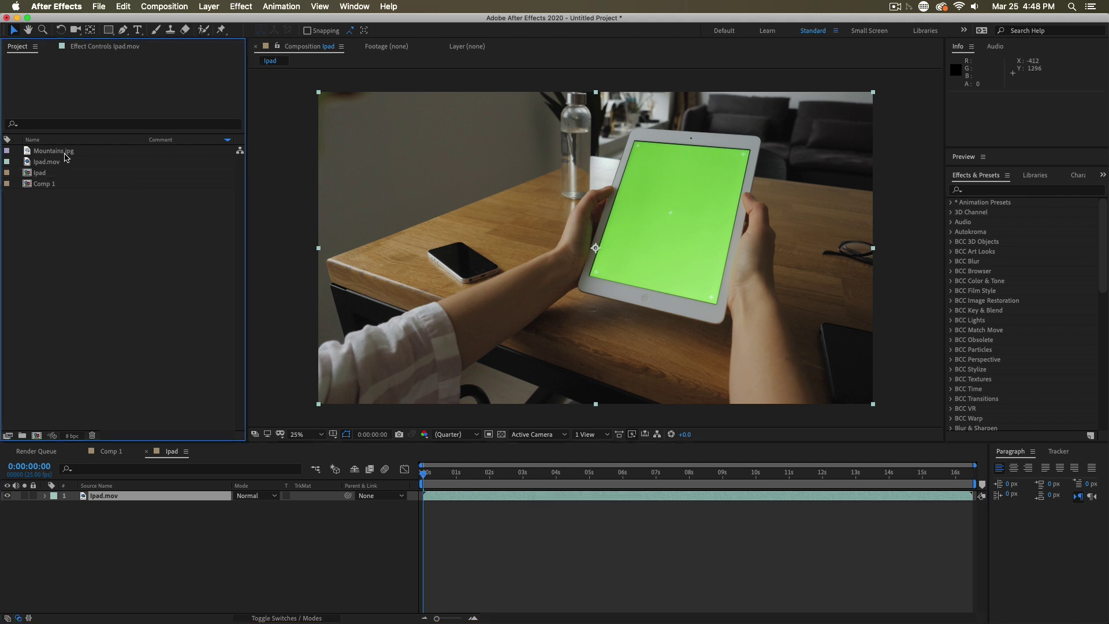
left_click(64, 153)
left_click_drag(50, 156, 38, 438)
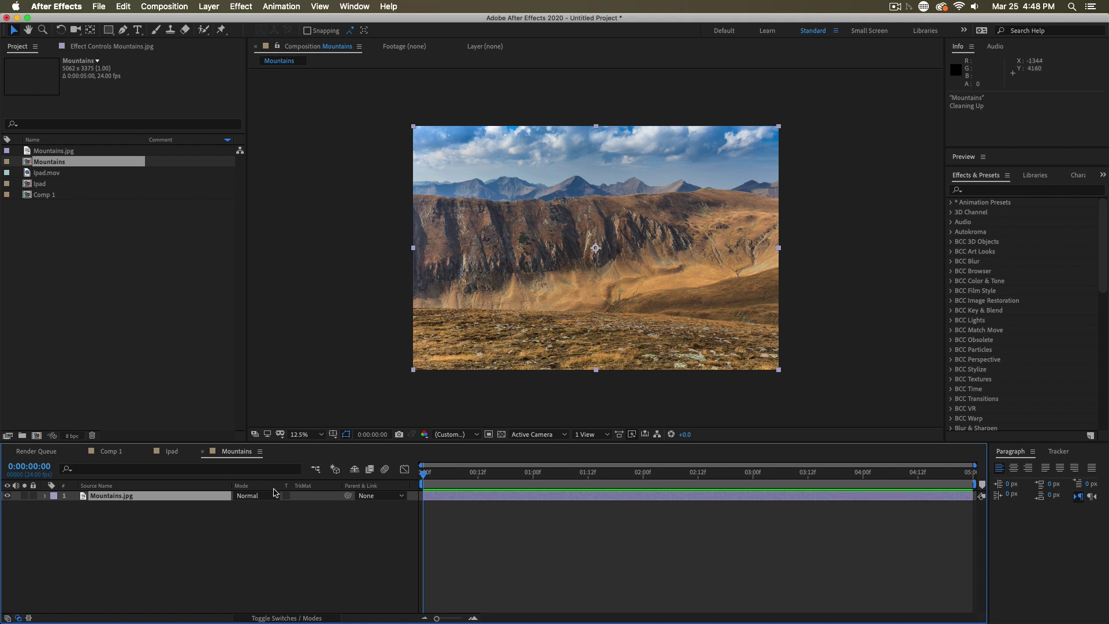
left_click(260, 452)
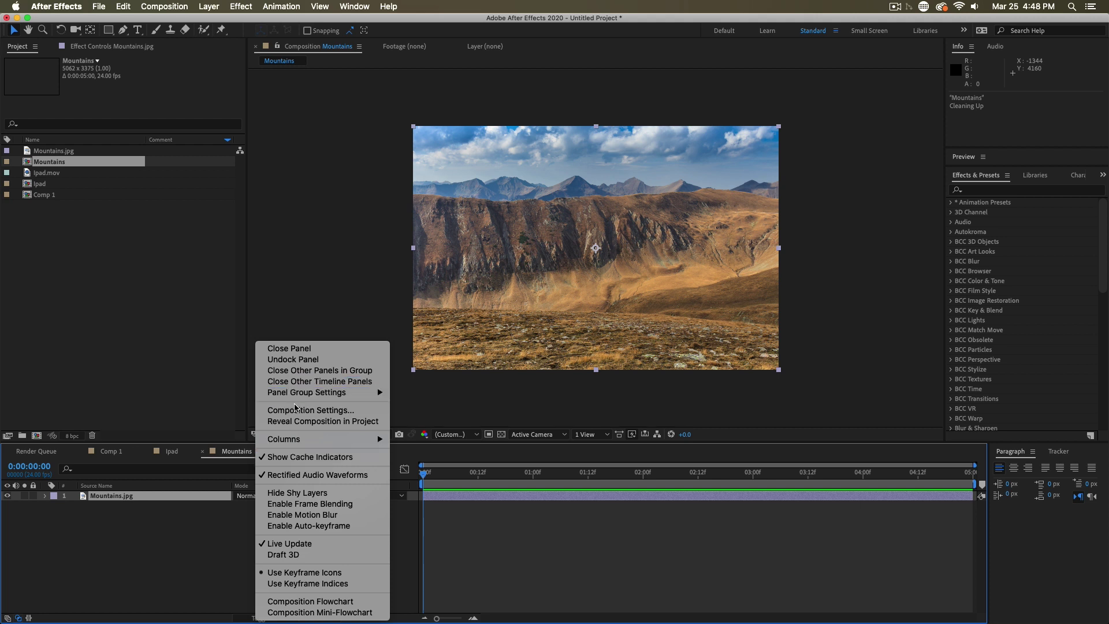
left_click(60, 175)
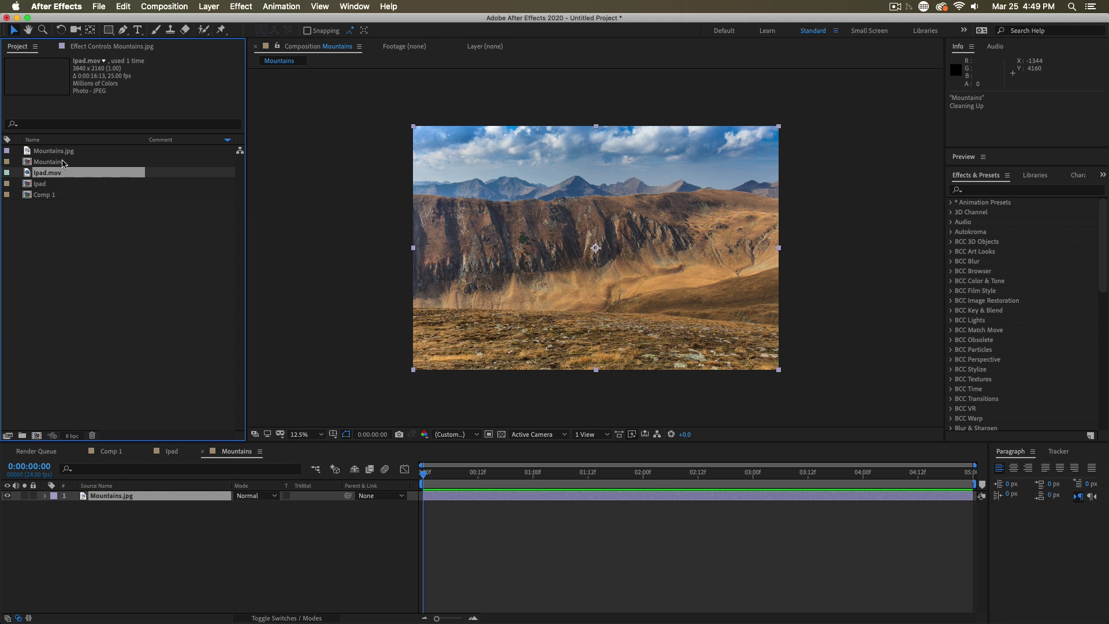
- Make one composition from Ipad.mov and Mountains.jpg, sized from Ipad.mov, with layers sequenced
left_click(63, 153, "super")
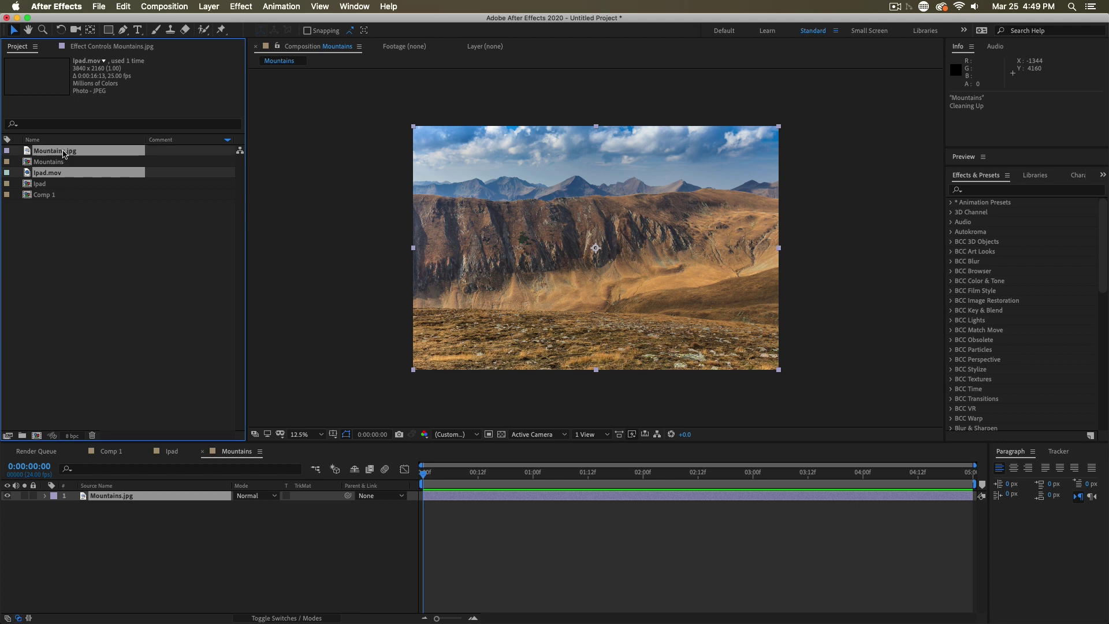
left_click_drag(62, 176, 36, 438)
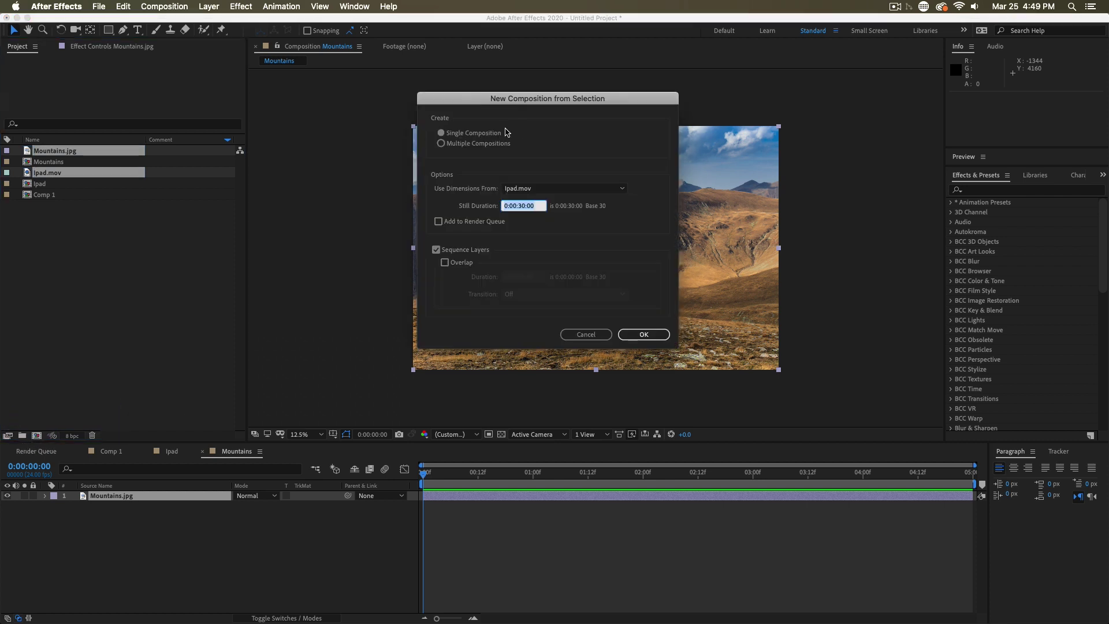
left_click(499, 133)
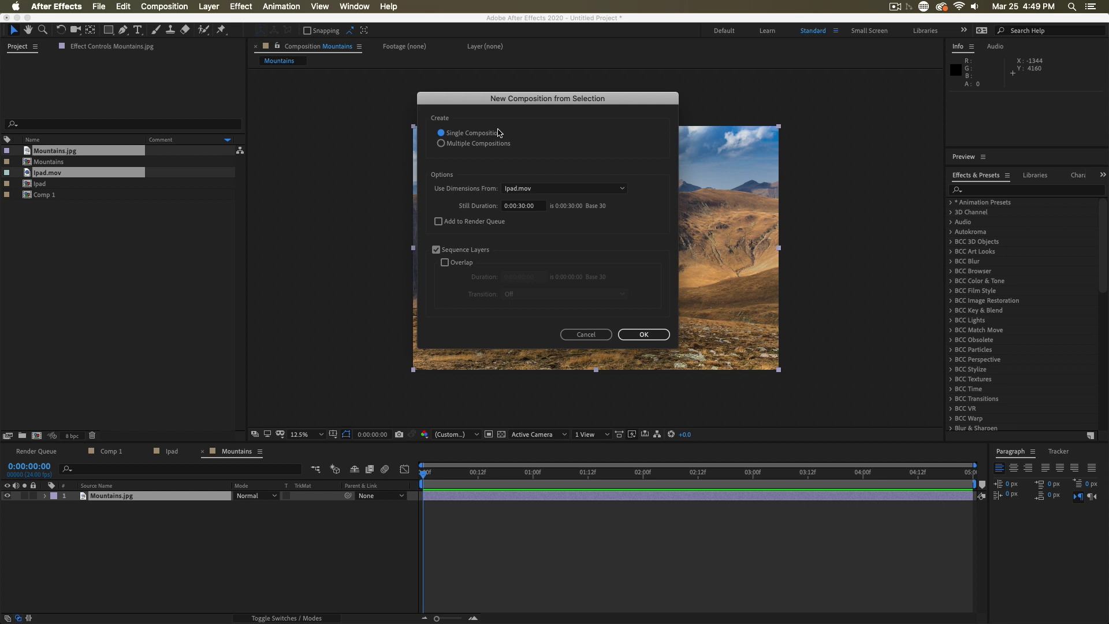
left_click(490, 145)
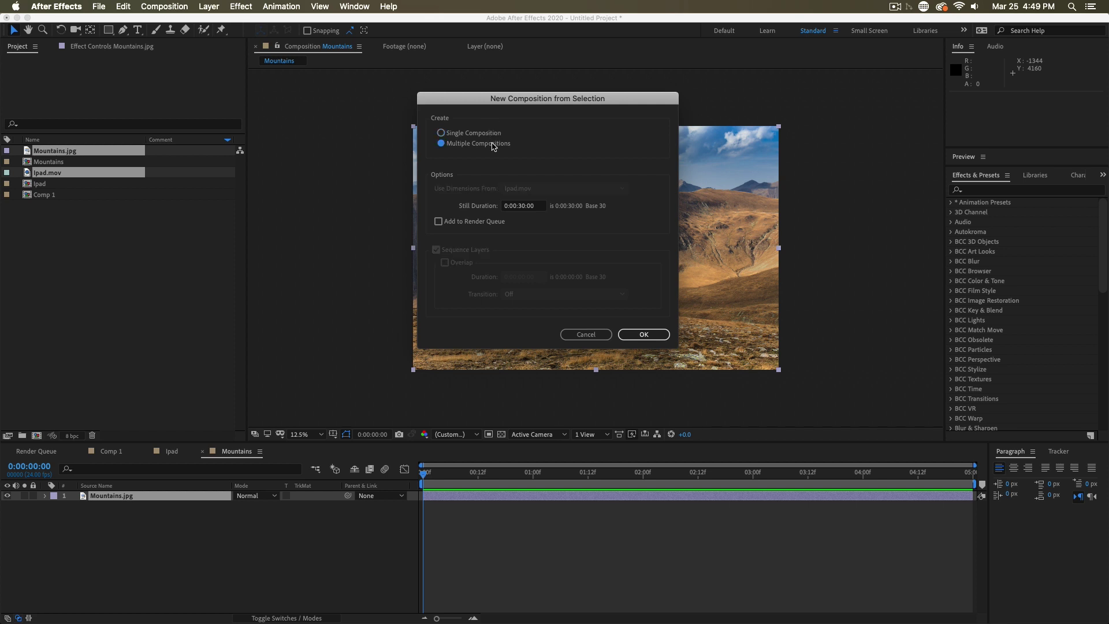
left_click(483, 134)
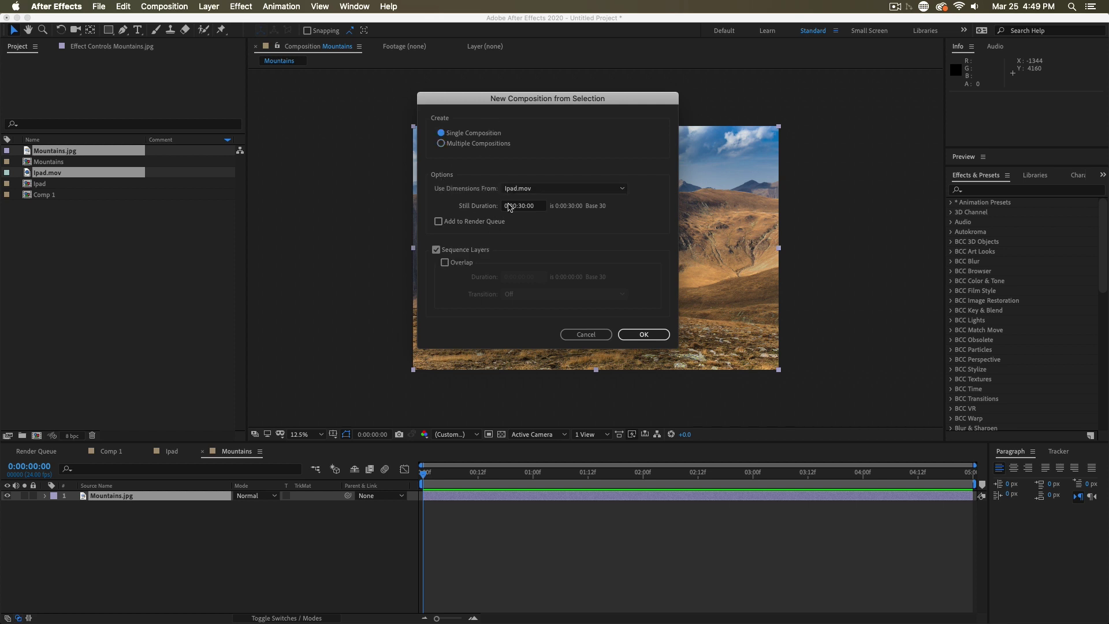
left_click(515, 189)
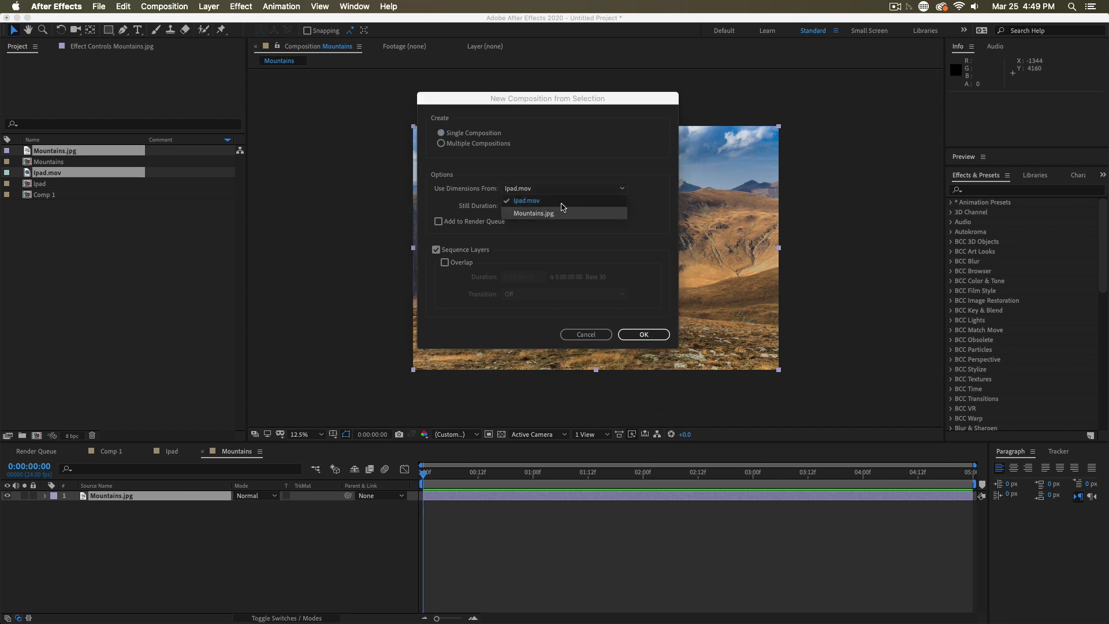
left_click(502, 201)
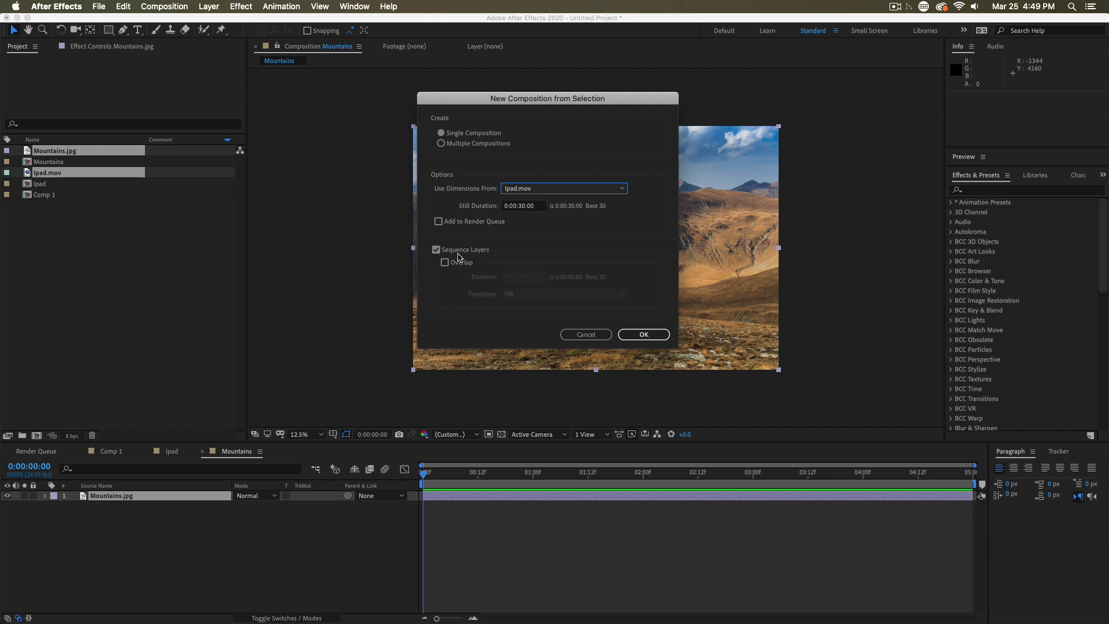
left_click(464, 255)
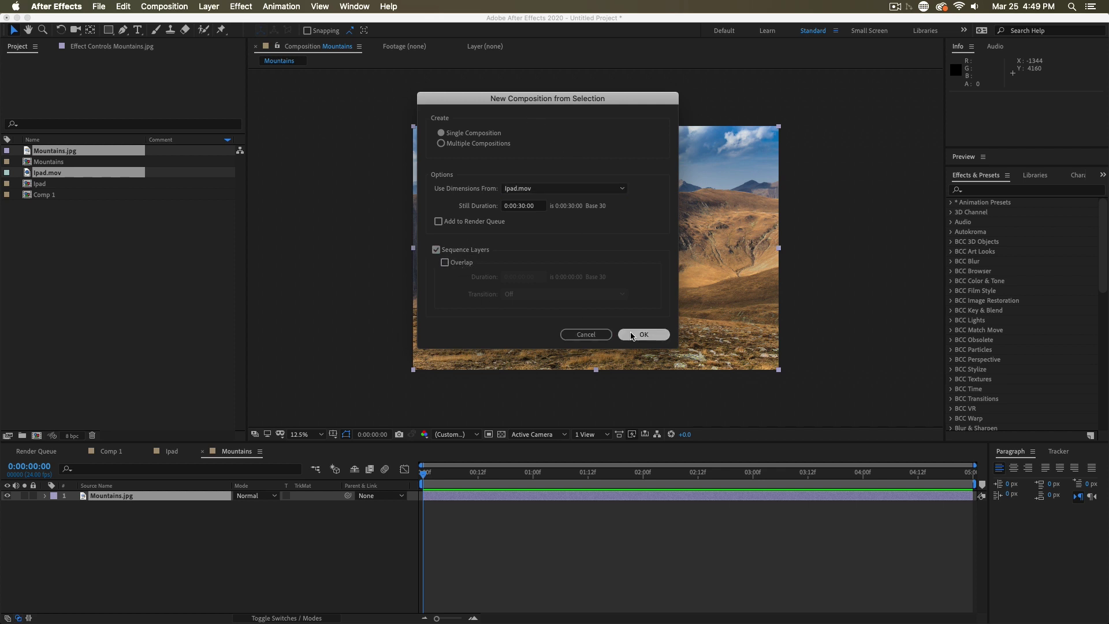
left_click(643, 335)
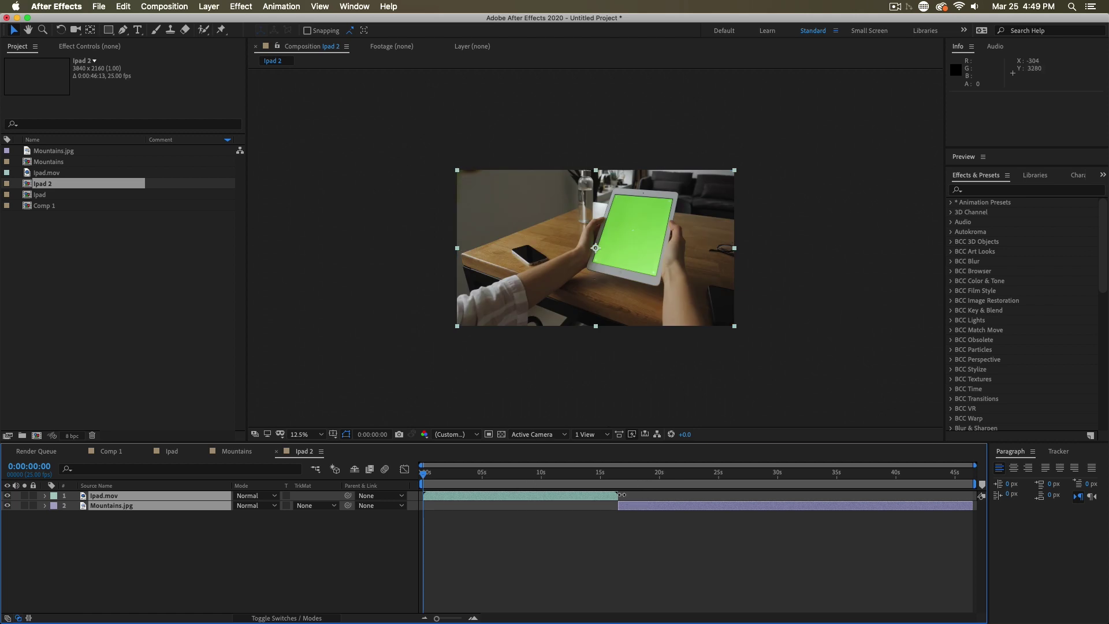
- Zoom in and pan around the Ipad 2 composition view with the Zoom and Hand tools
key("period")
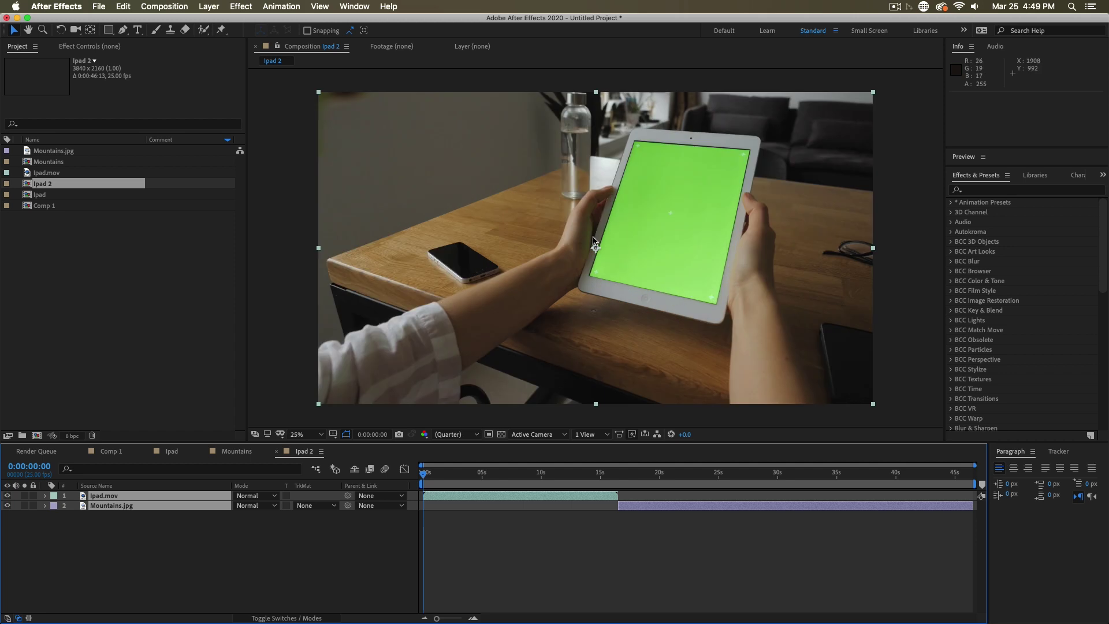
left_click_drag(557, 245, 544, 242)
key("v")
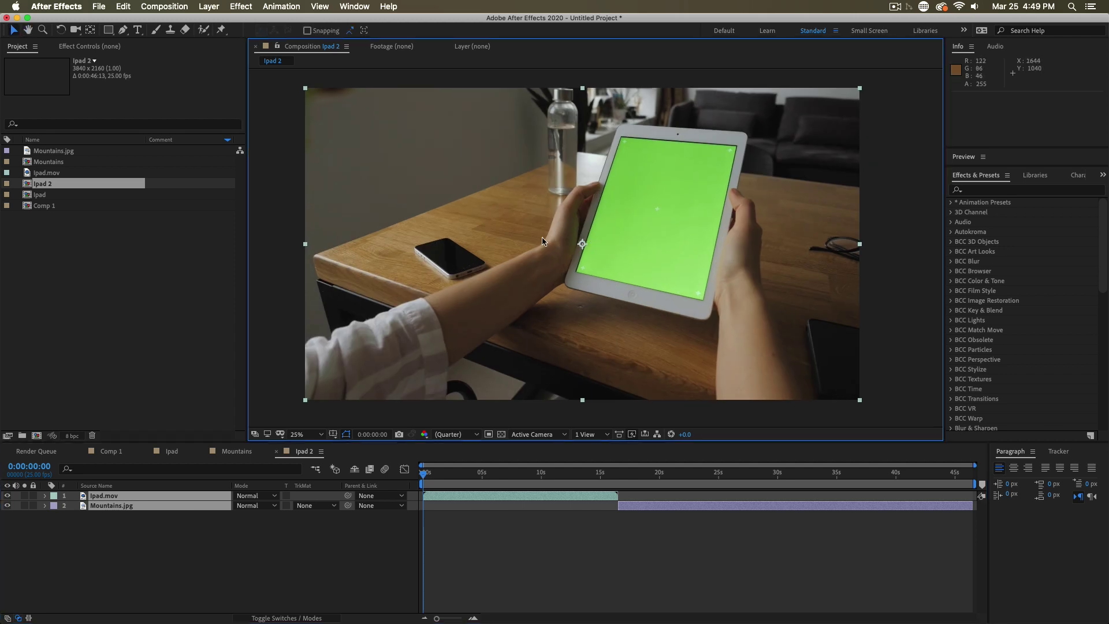
left_click(42, 30)
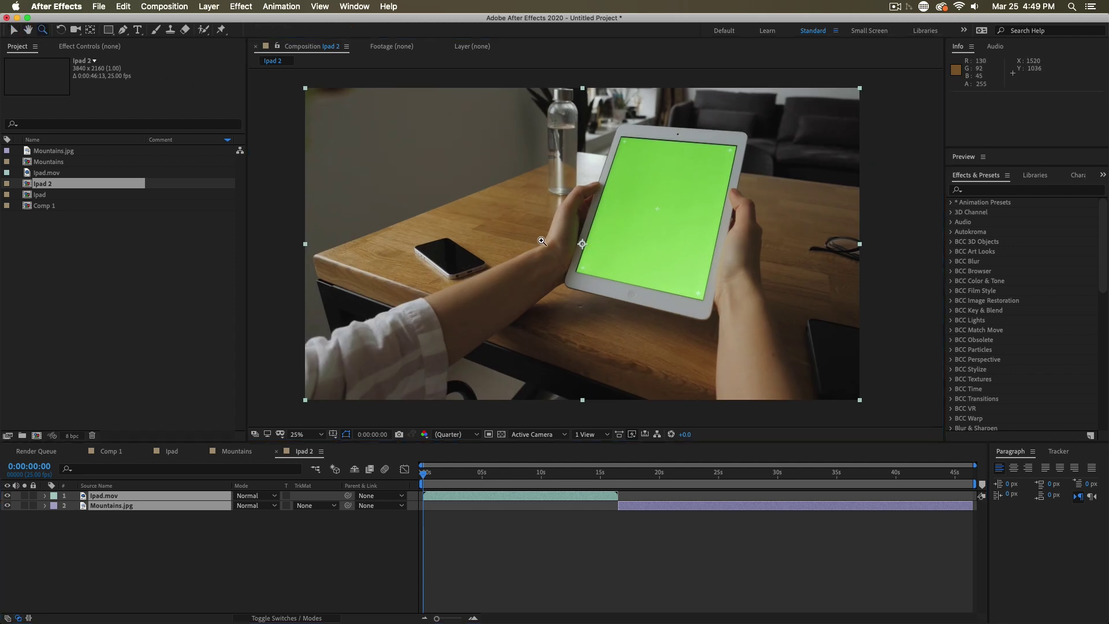
left_click(27, 29)
mouse_move(480, 227)
left_mouse_down()
mouse_move(438, 215)
mouse_move(503, 227)
mouse_move(482, 227)
left_mouse_up()
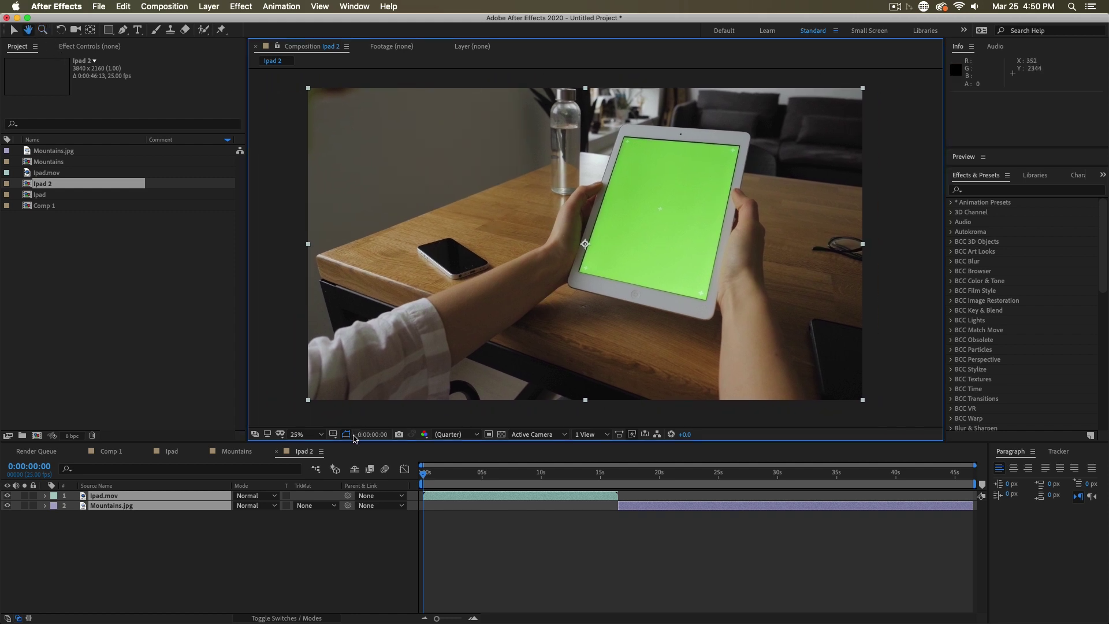
left_click(320, 438)
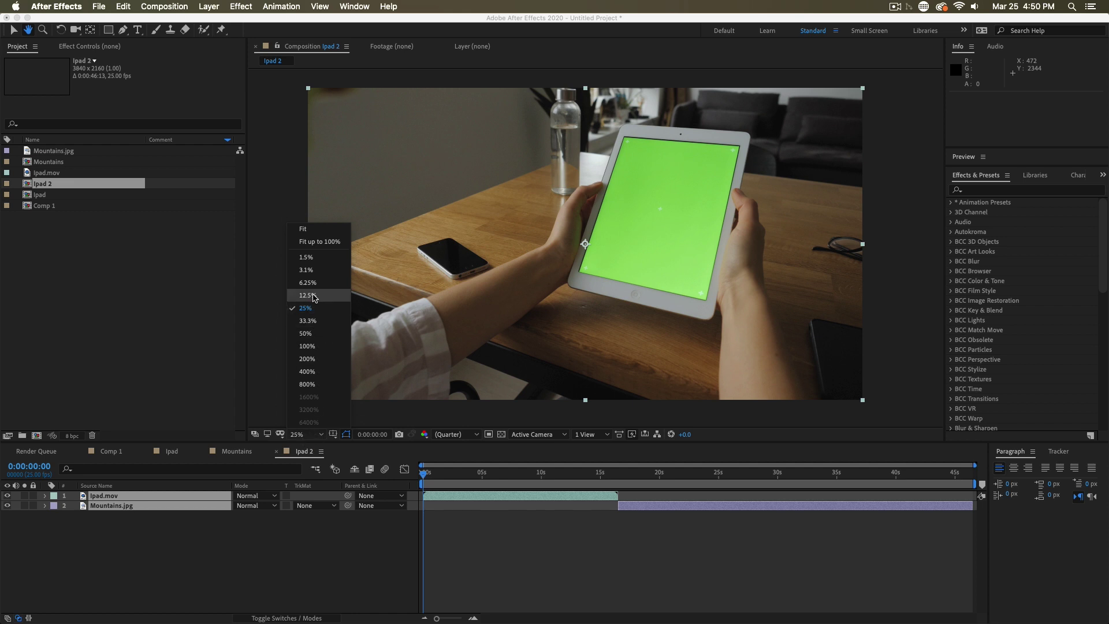
- Set the Ipad 2 viewer magnification to Fit, then to 100%
left_click(319, 229)
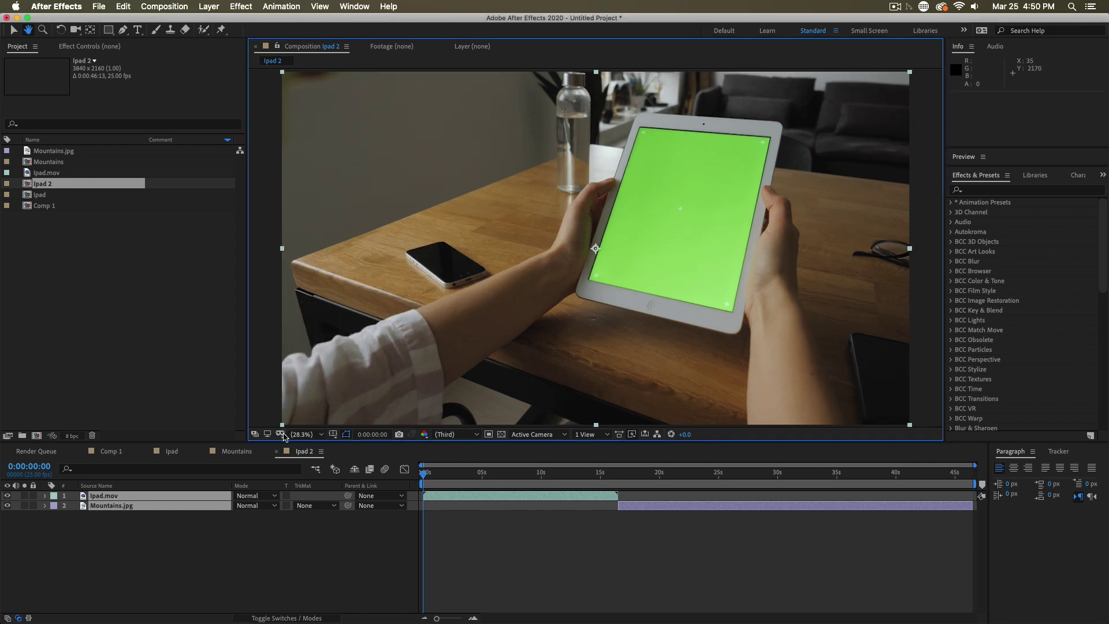
left_click(302, 434)
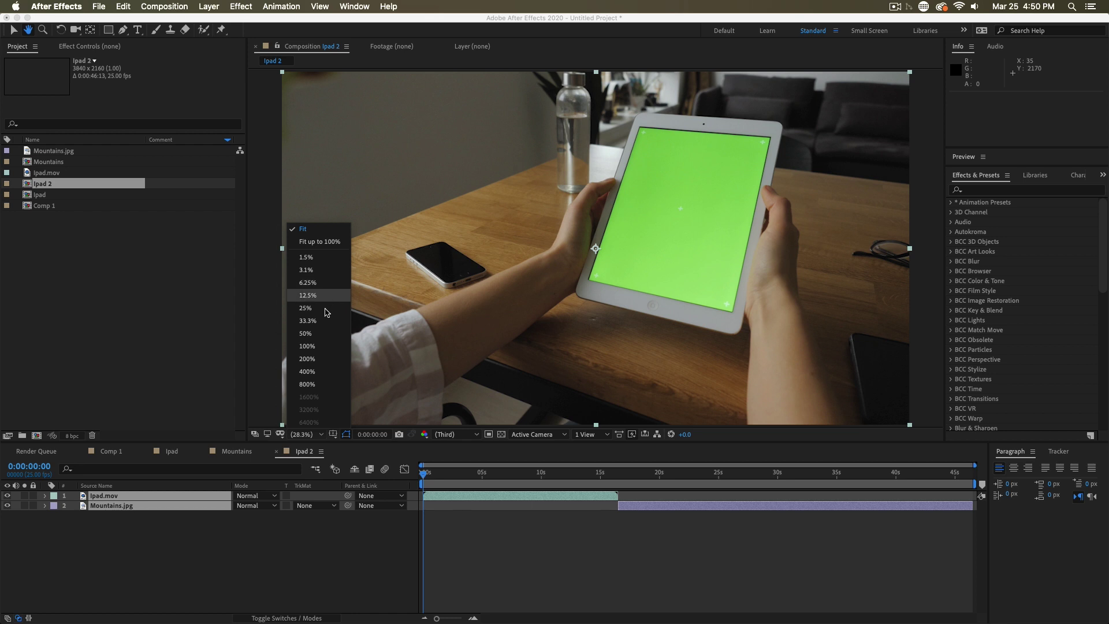
left_click(307, 346)
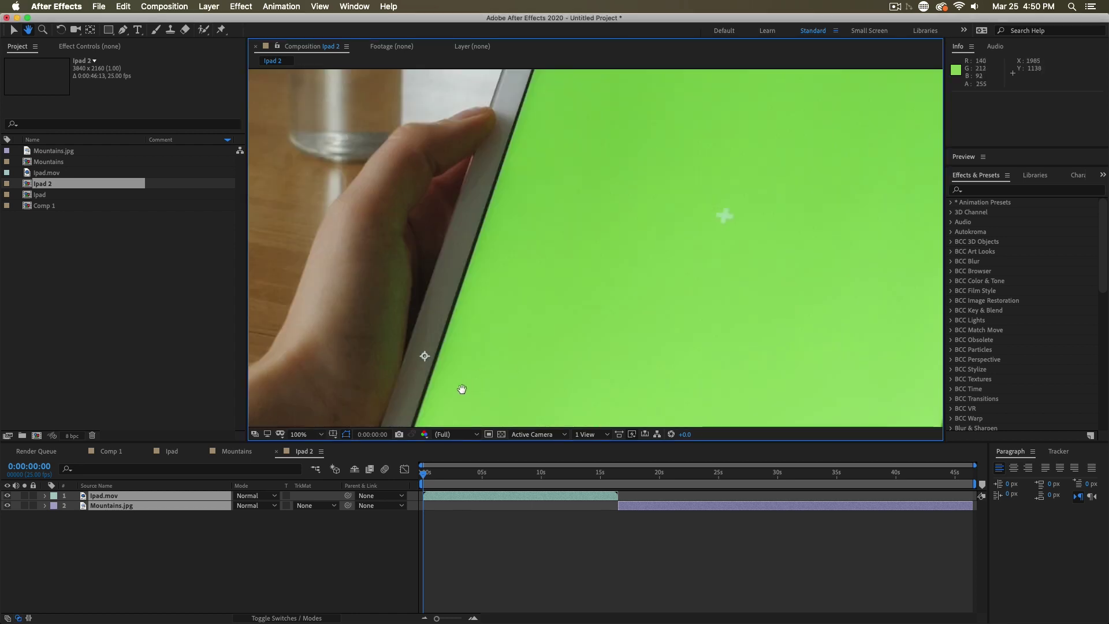
- Lower the Ipad 2 preview resolution to Quarter
left_click(466, 436)
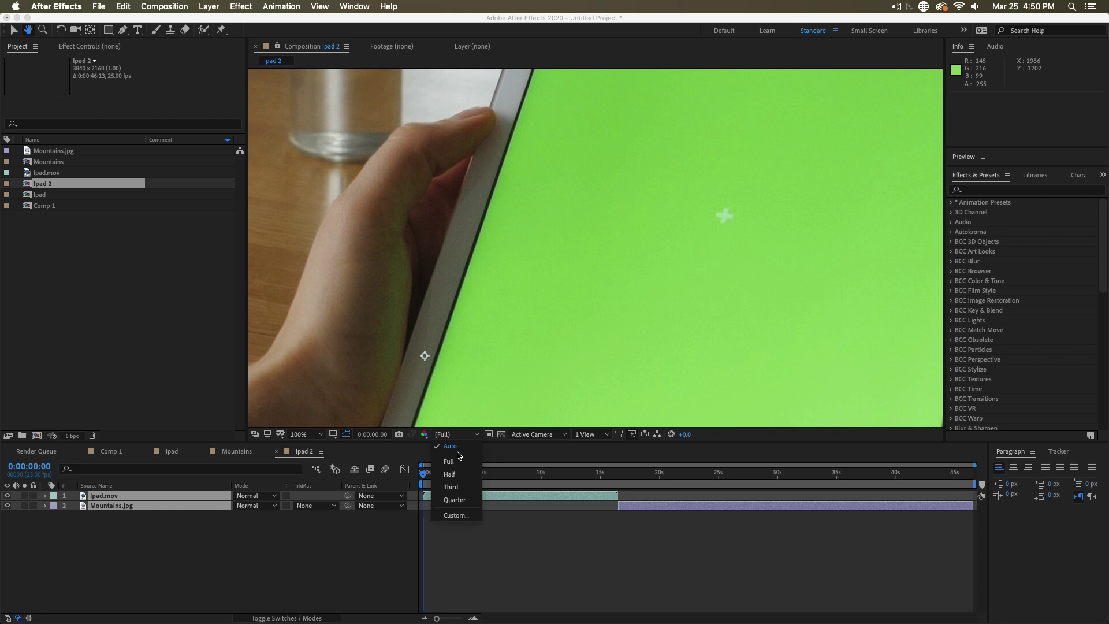
left_click(456, 500)
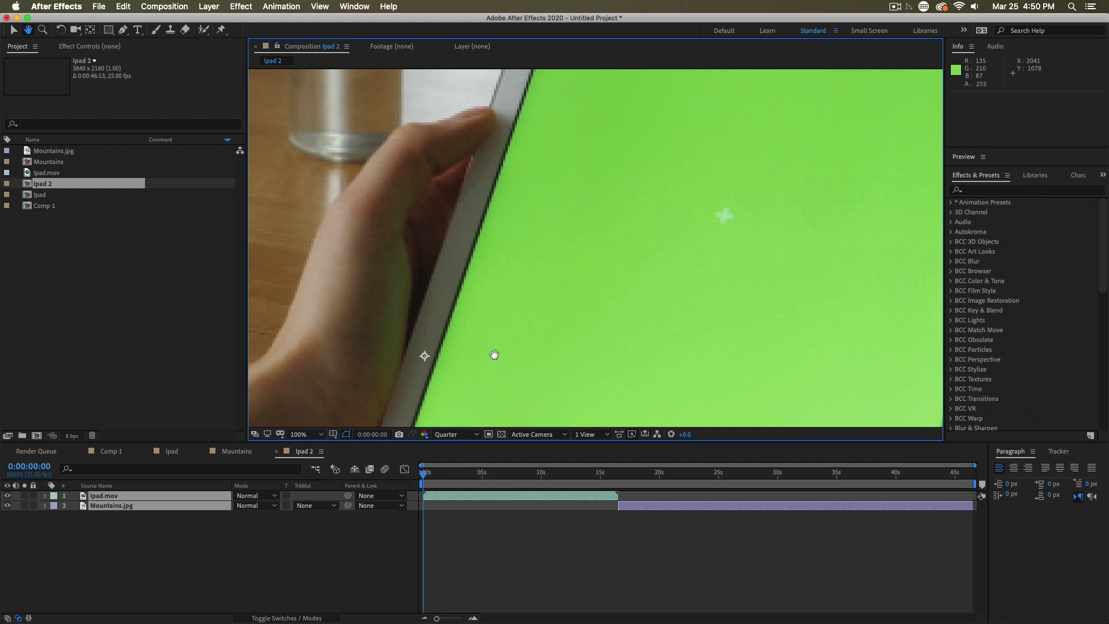
left_click(462, 434)
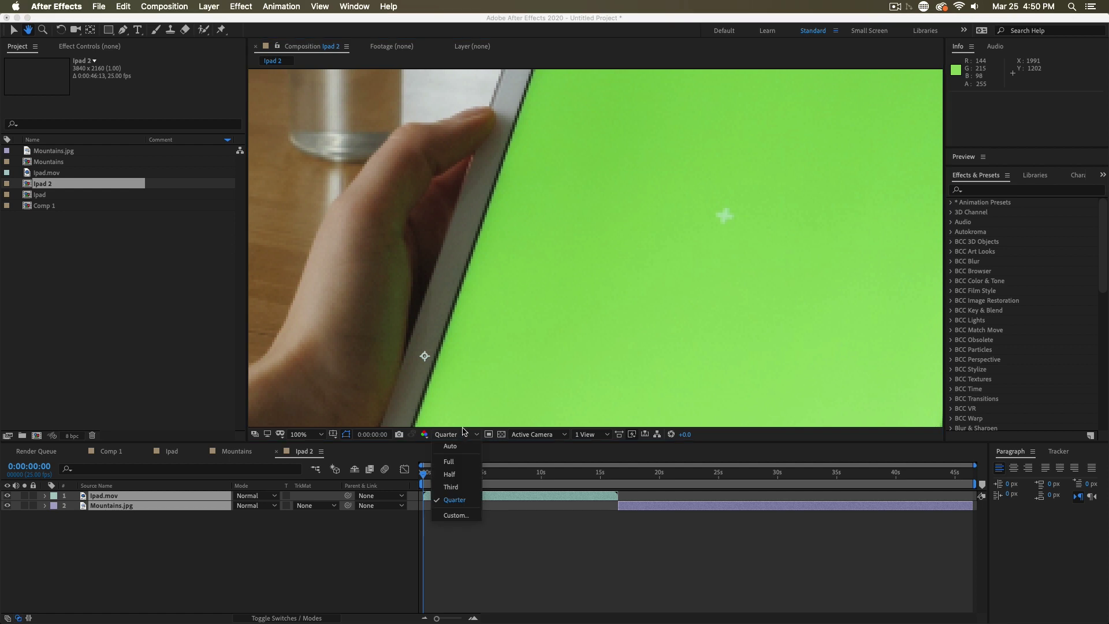
left_click(634, 426)
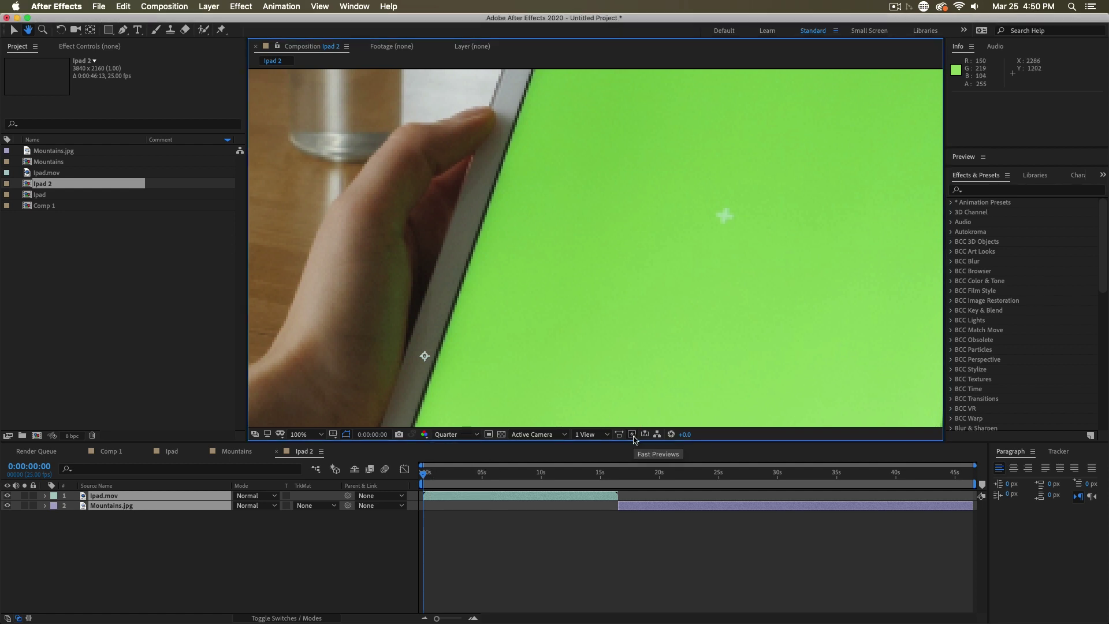
left_click(629, 437)
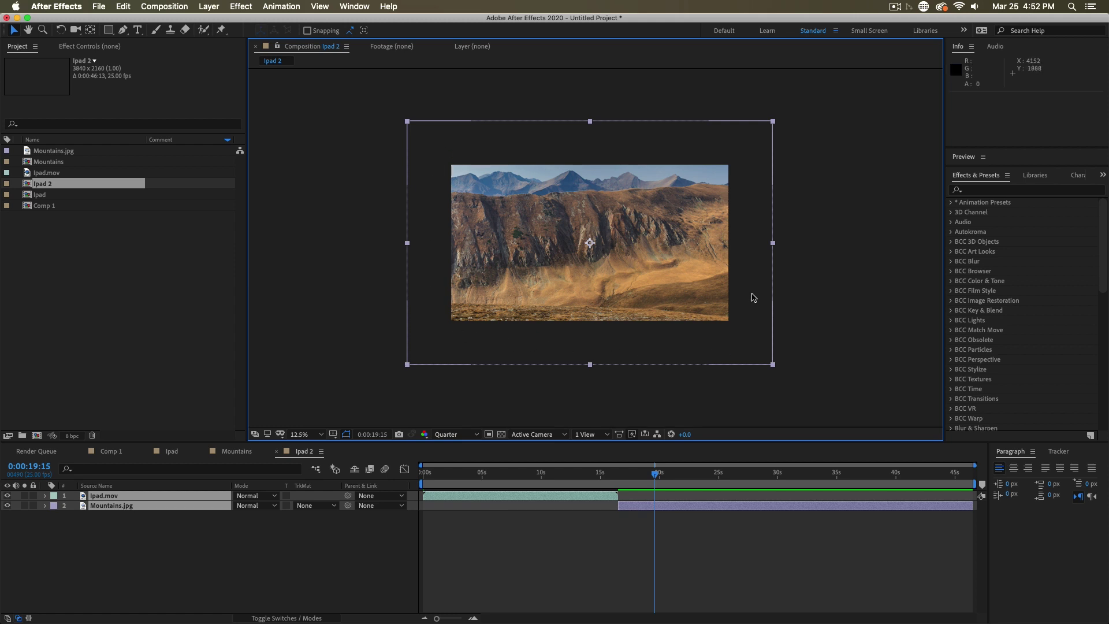
- Test-drag the Mountains.jpg photo, then undo so it stays centred
left_click_drag(635, 229, 606, 223)
key("super+z")
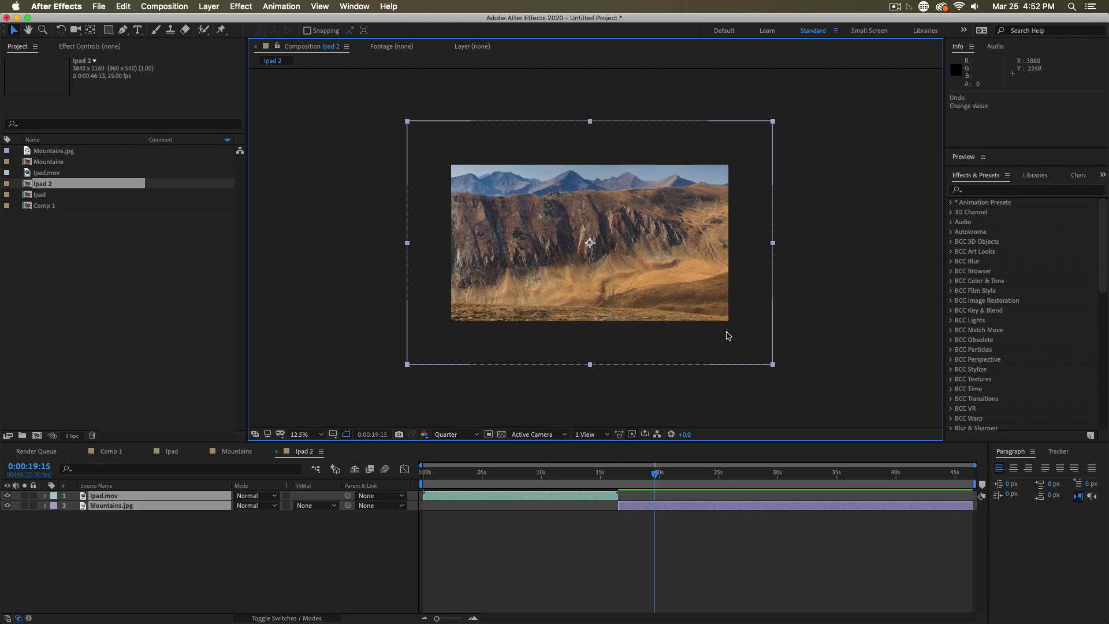